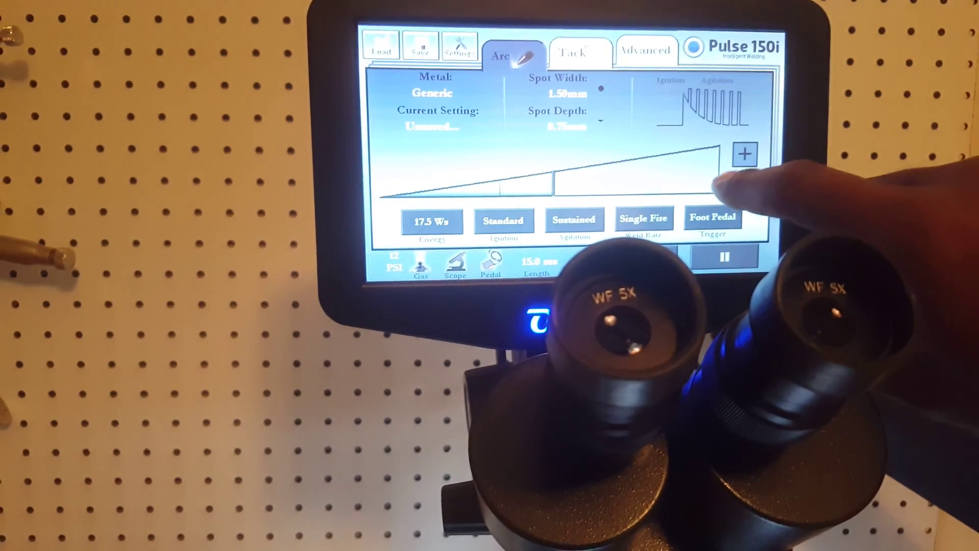
{"action": "left_click", "coordinate": [671, 25]}
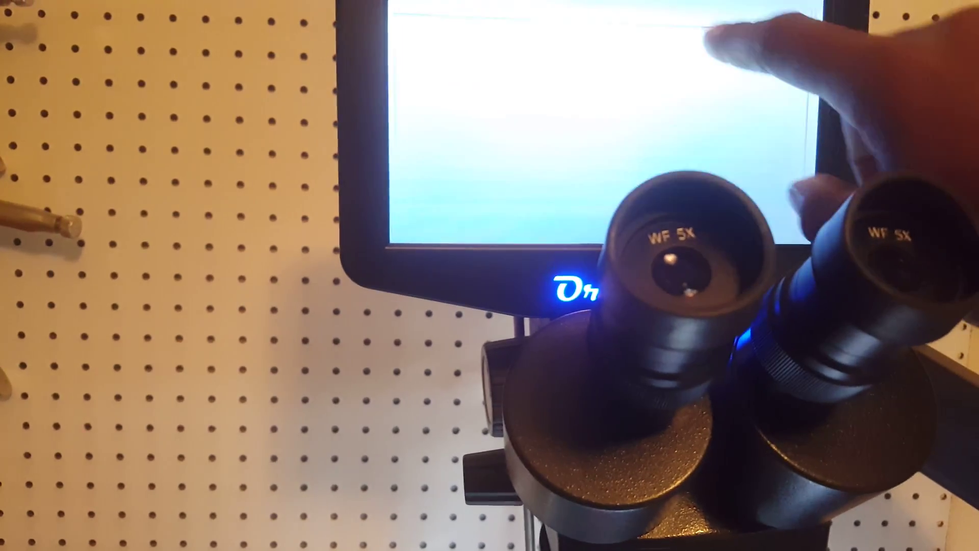